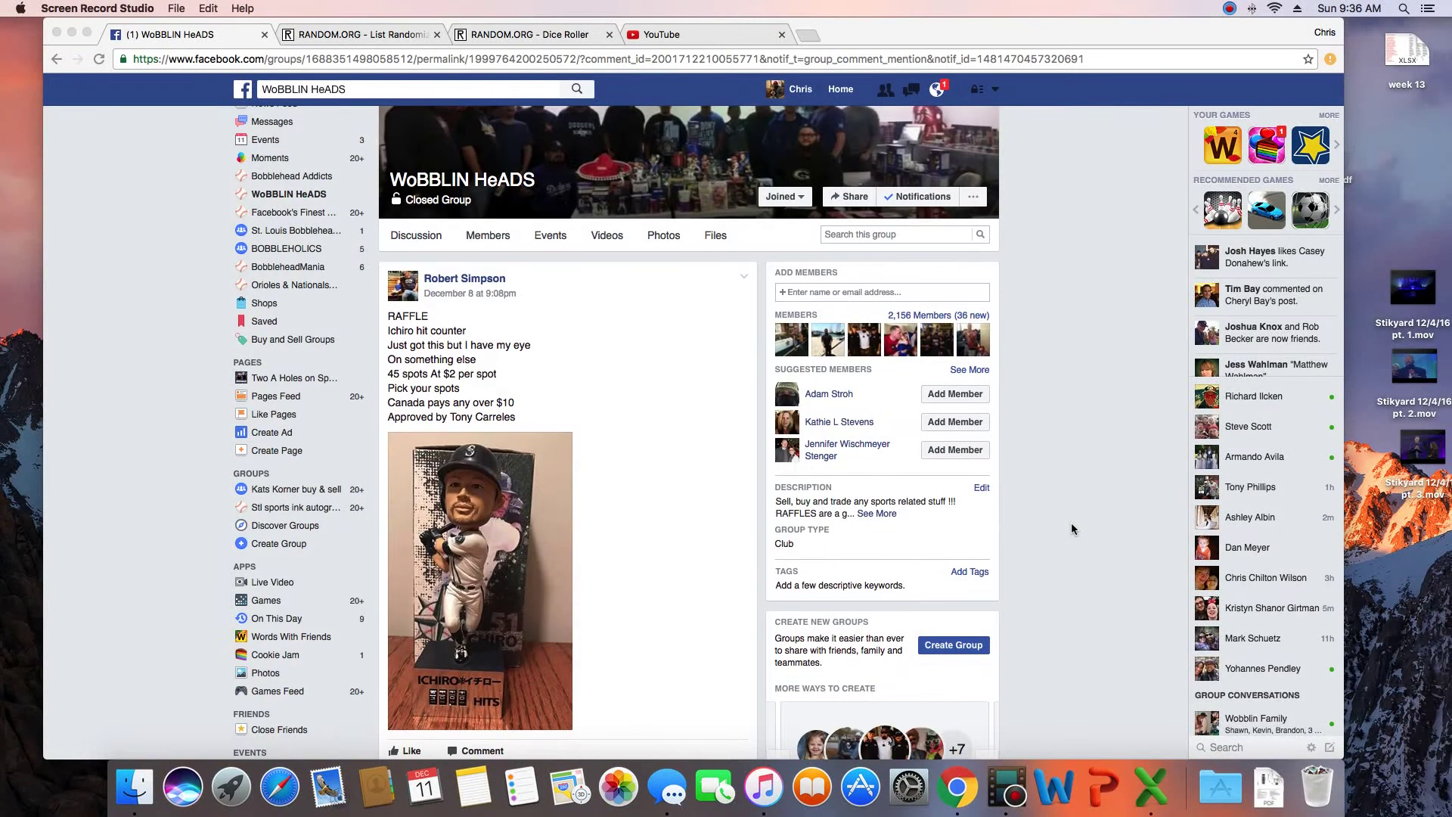
scroll(684, 503, down, 1)
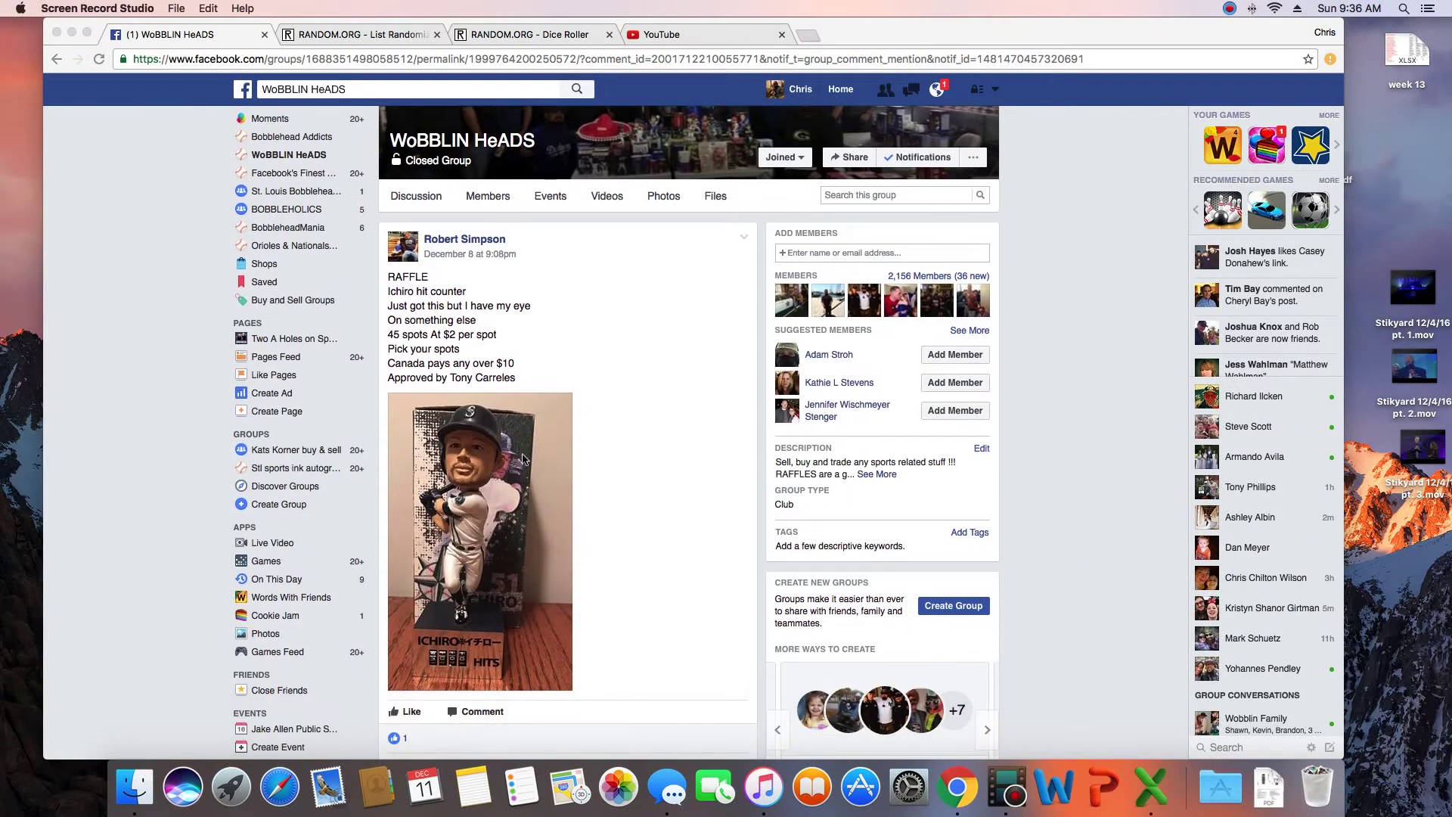
scroll(497, 513, down, 5)
scroll(496, 513, down, 10)
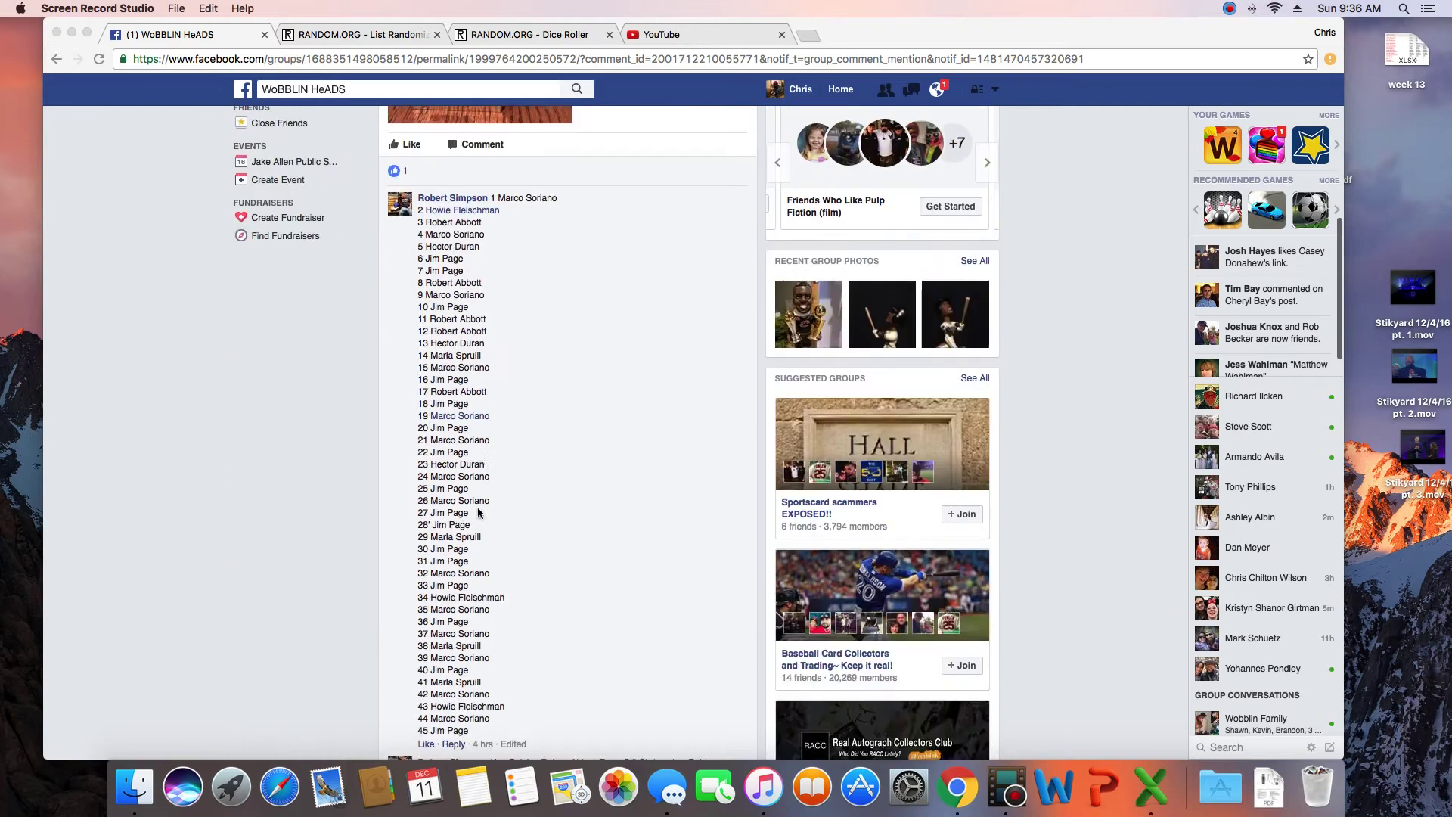
scroll(496, 512, down, 8)
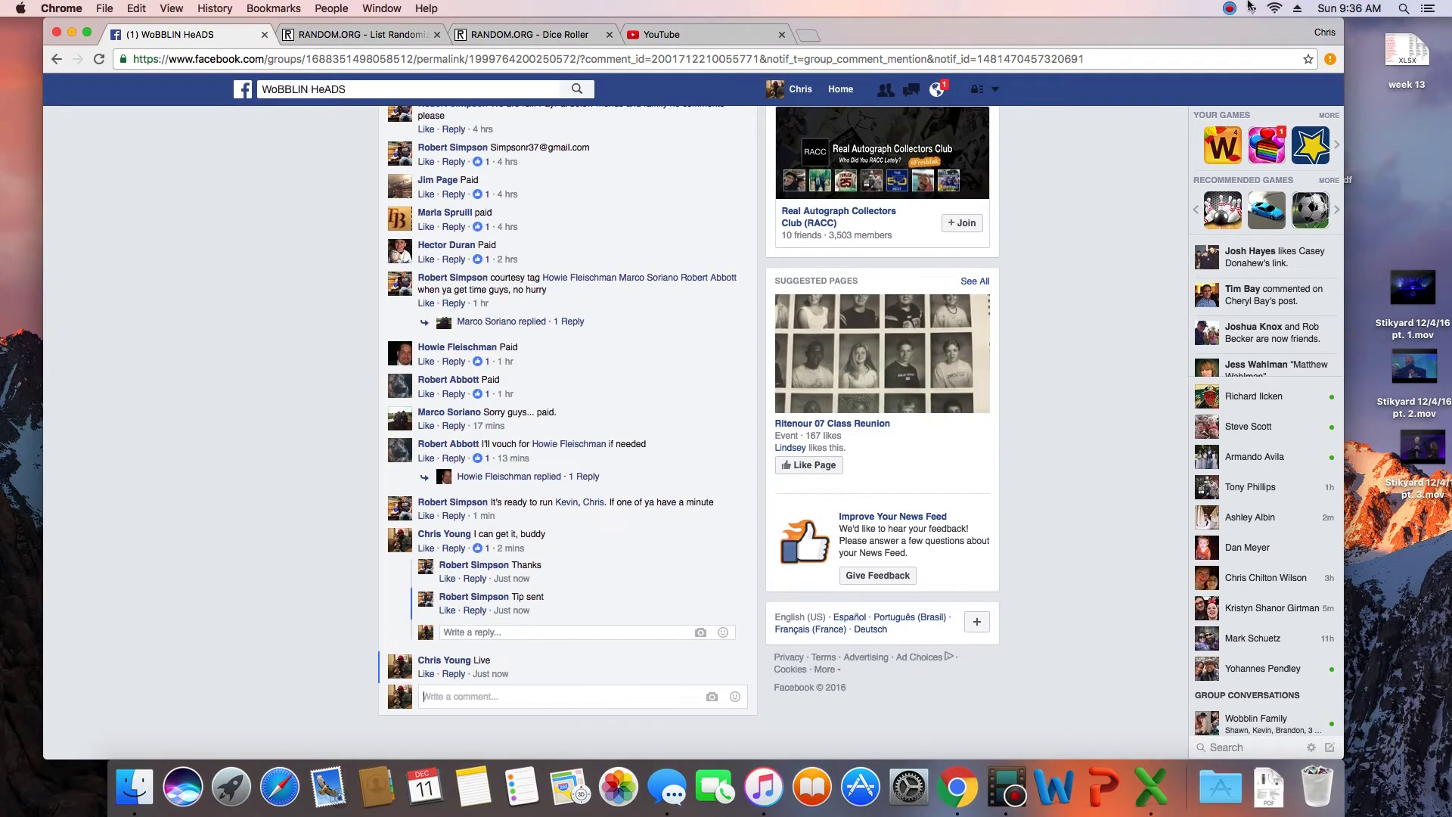
scroll(604, 343, up, 5)
scroll(605, 345, up, 5)
scroll(604, 344, up, 5)
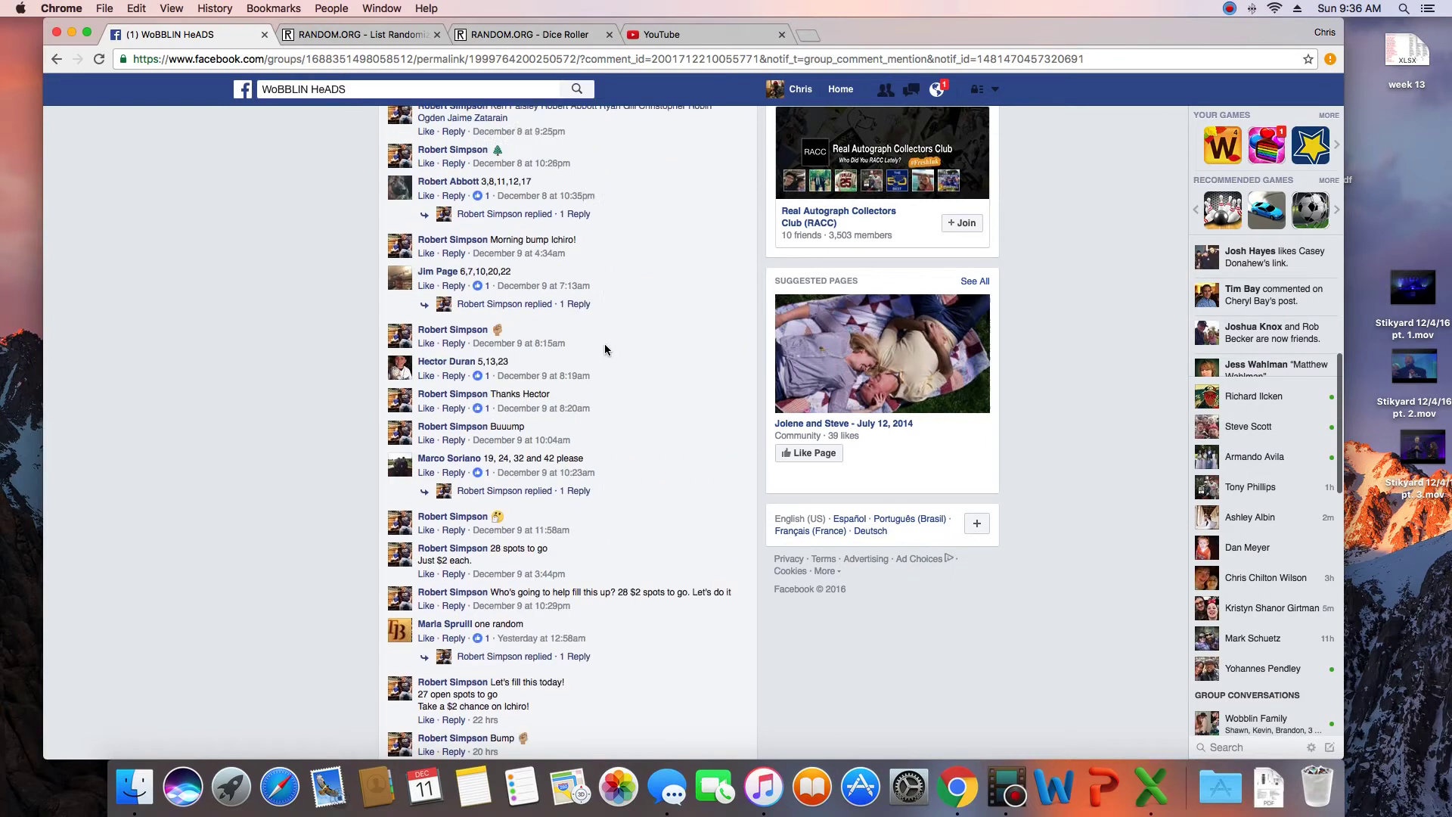
scroll(605, 344, up, 8)
scroll(605, 344, up, 5)
scroll(604, 345, up, 5)
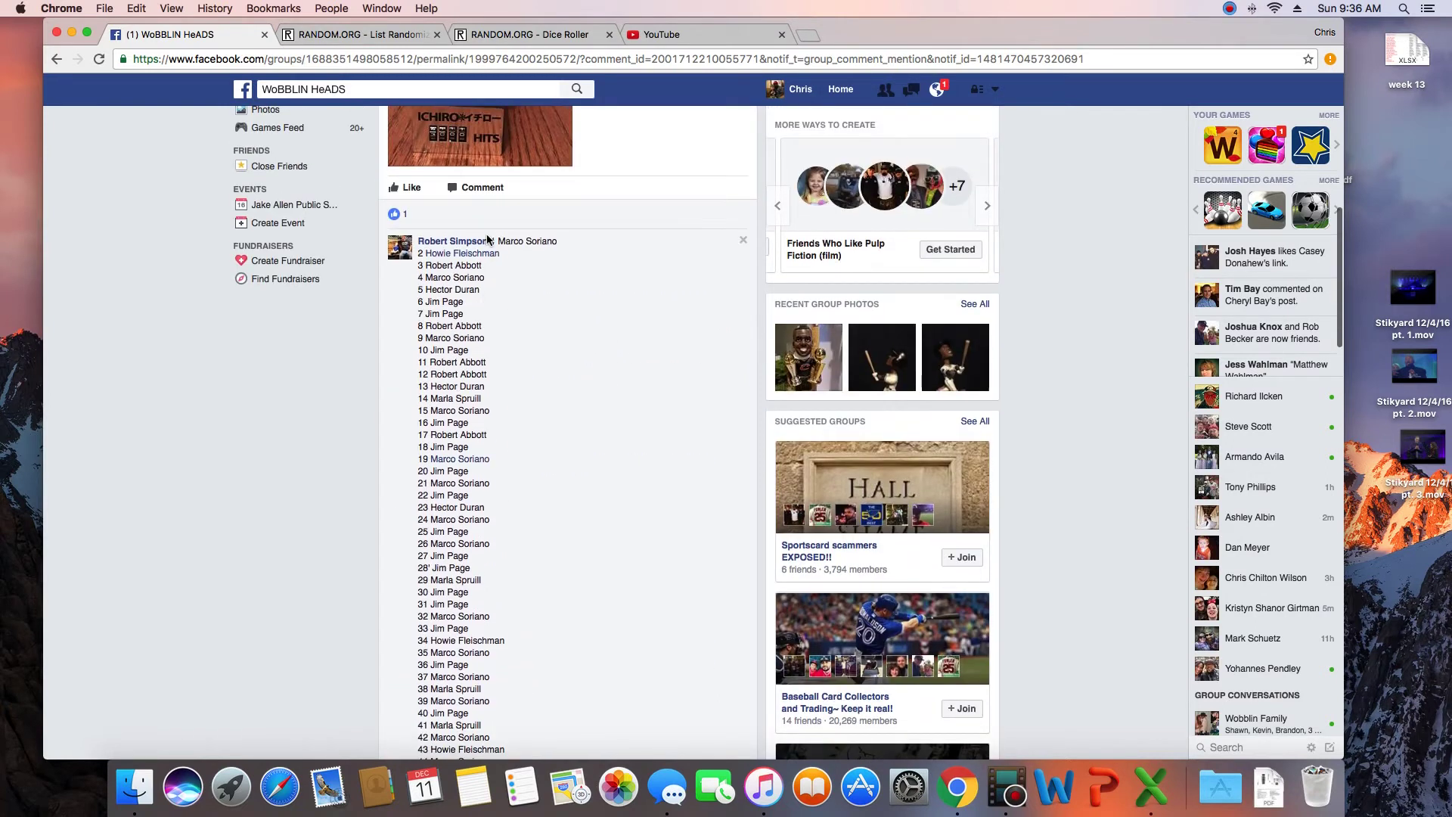
- Copy the 45-spot raffle list into RANDOM.ORG's List Randomizer and roll two dice
mouse_move(491, 240)
mouse_down()
mouse_move(496, 718)
mouse_move(504, 678)
mouse_up()
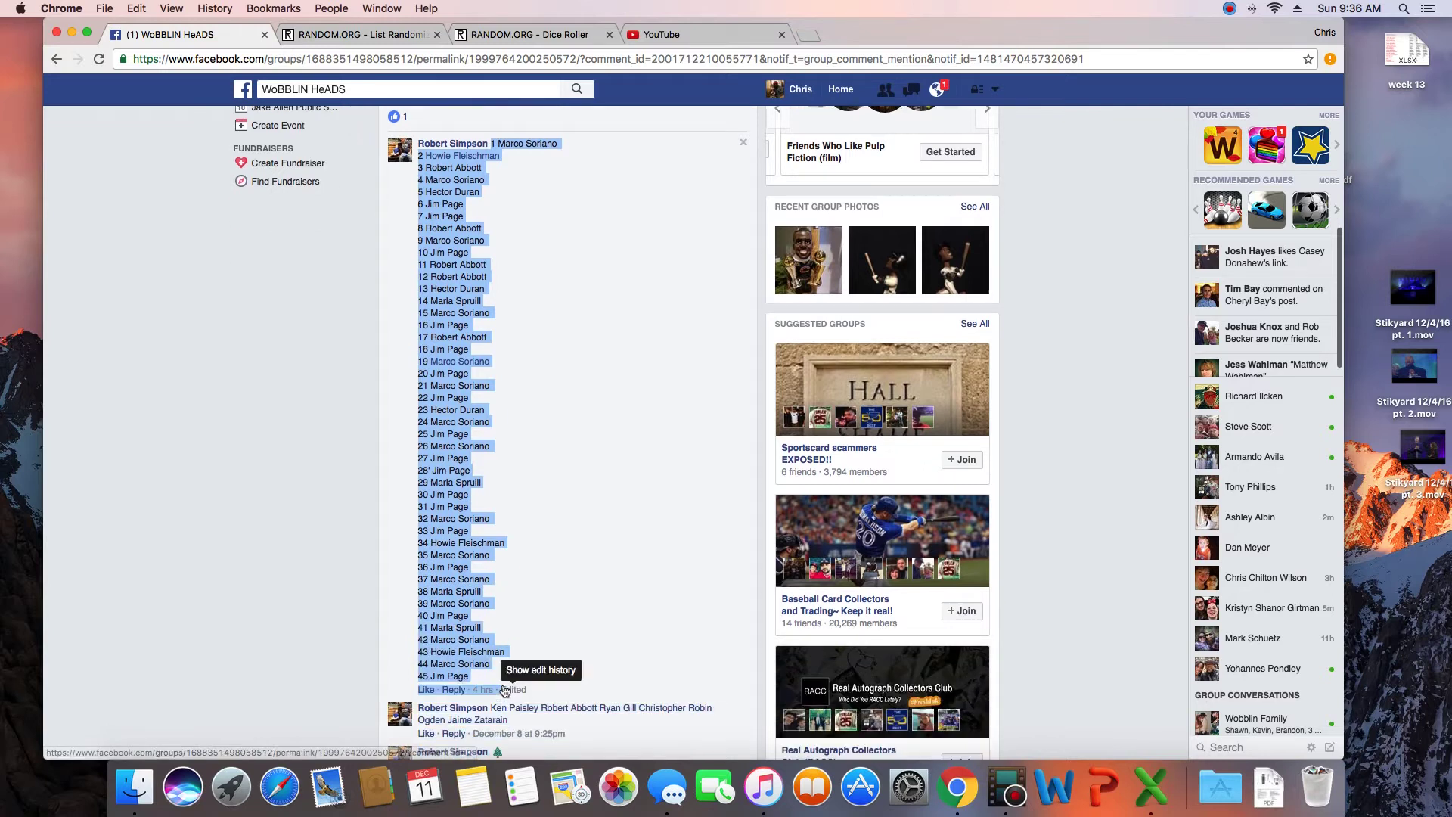
right_click(463, 649)
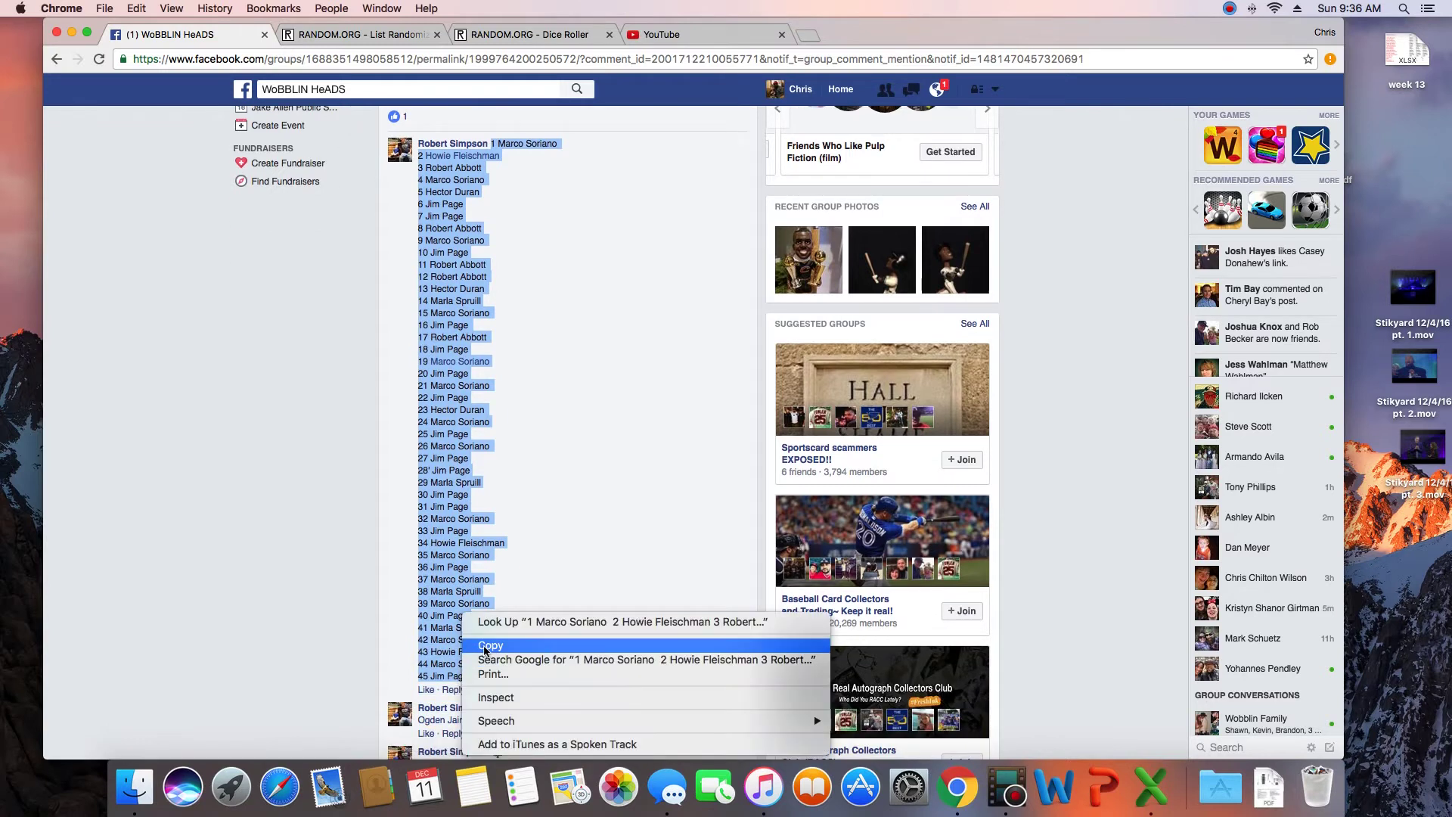
click(499, 680)
click(361, 35)
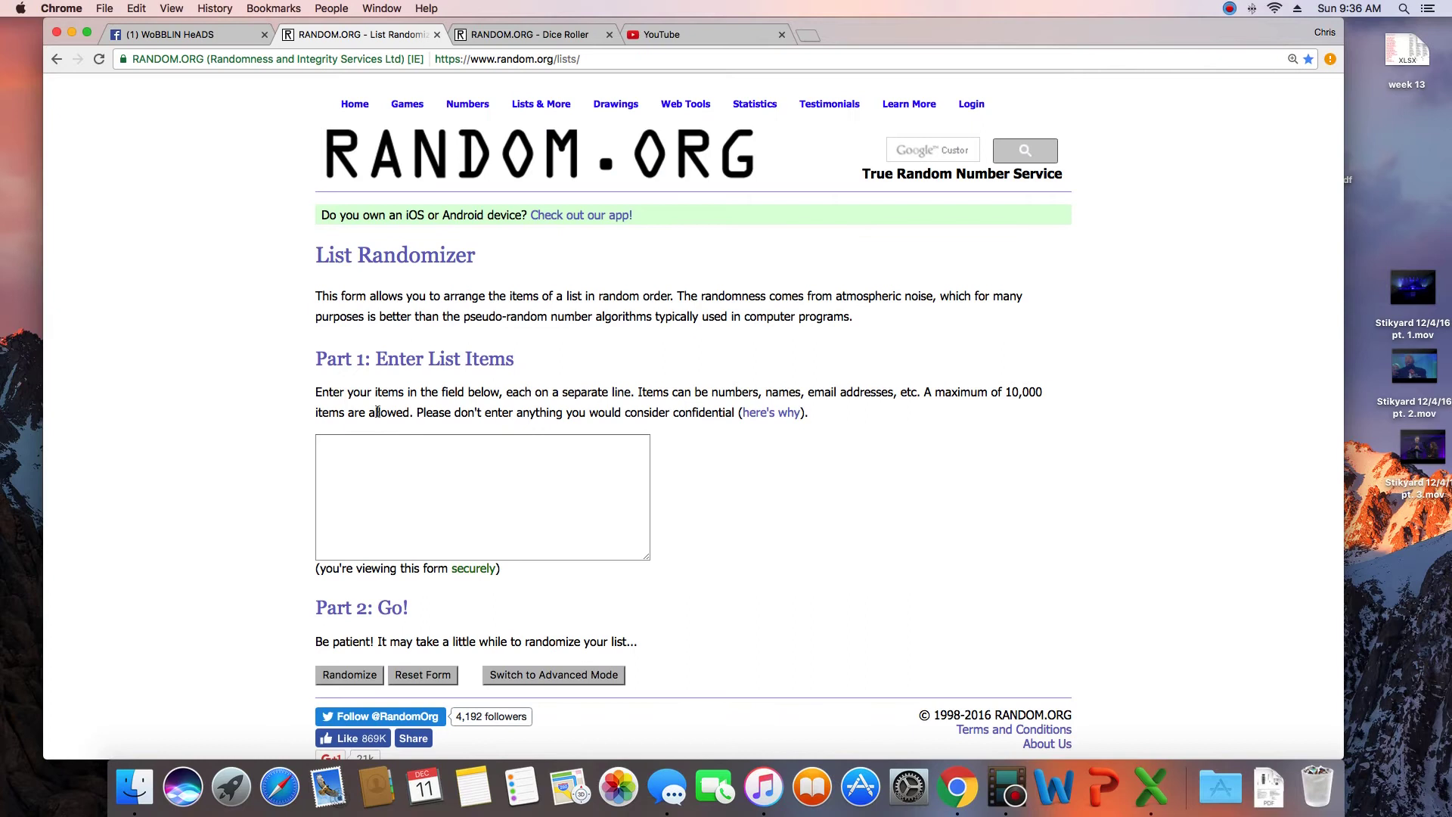
right_click(388, 456)
click(433, 530)
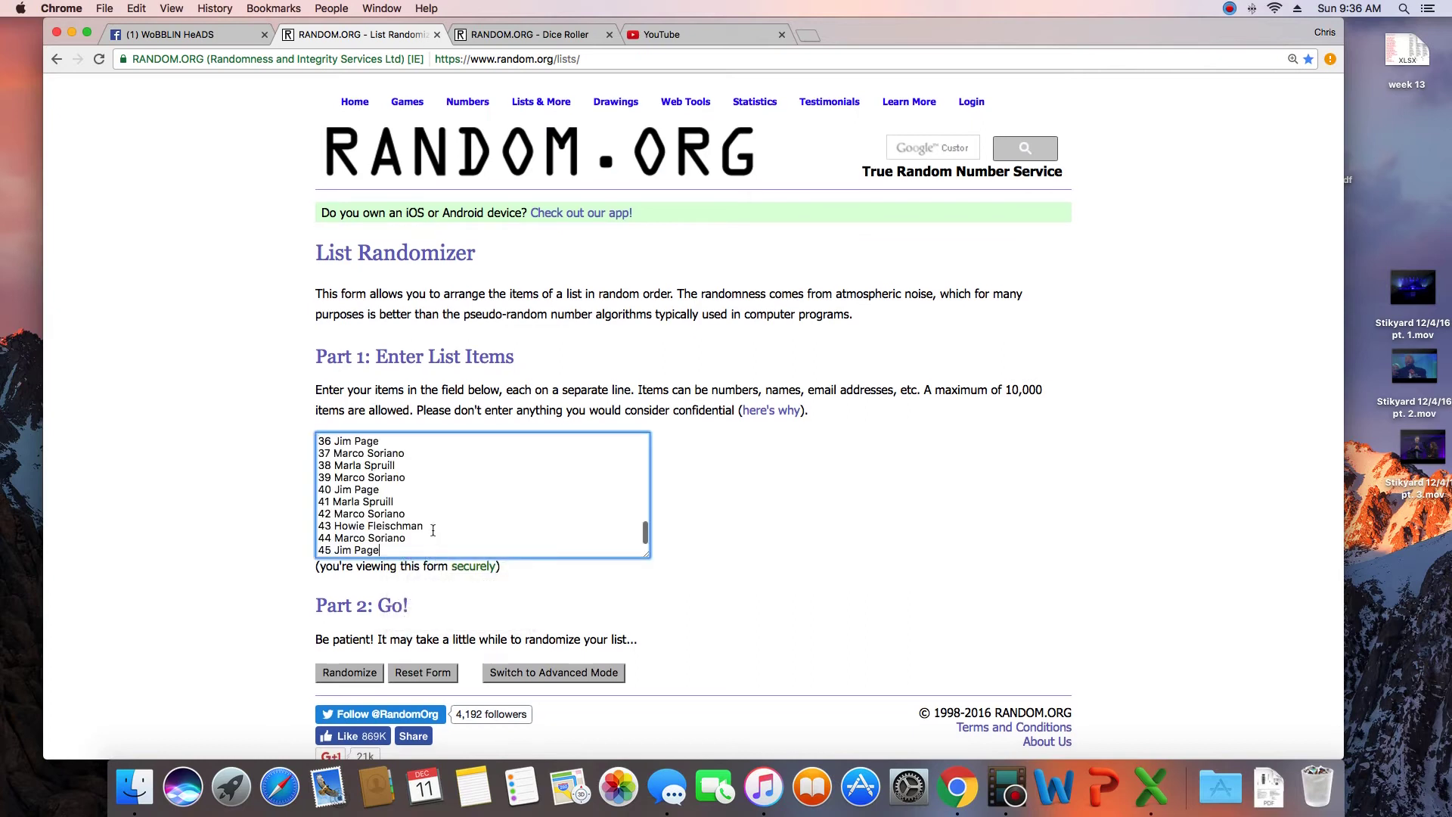
click(510, 36)
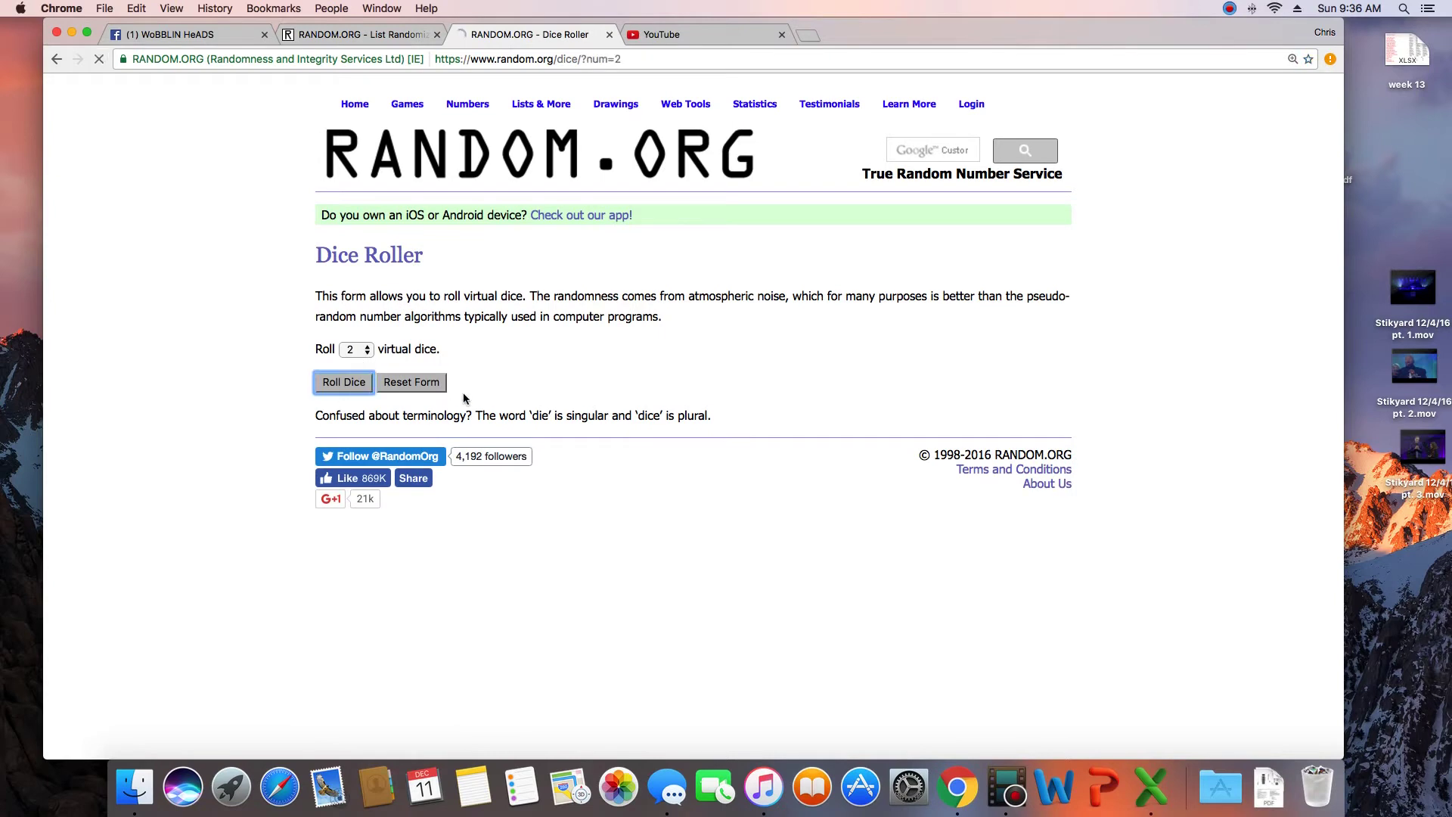
click(341, 422)
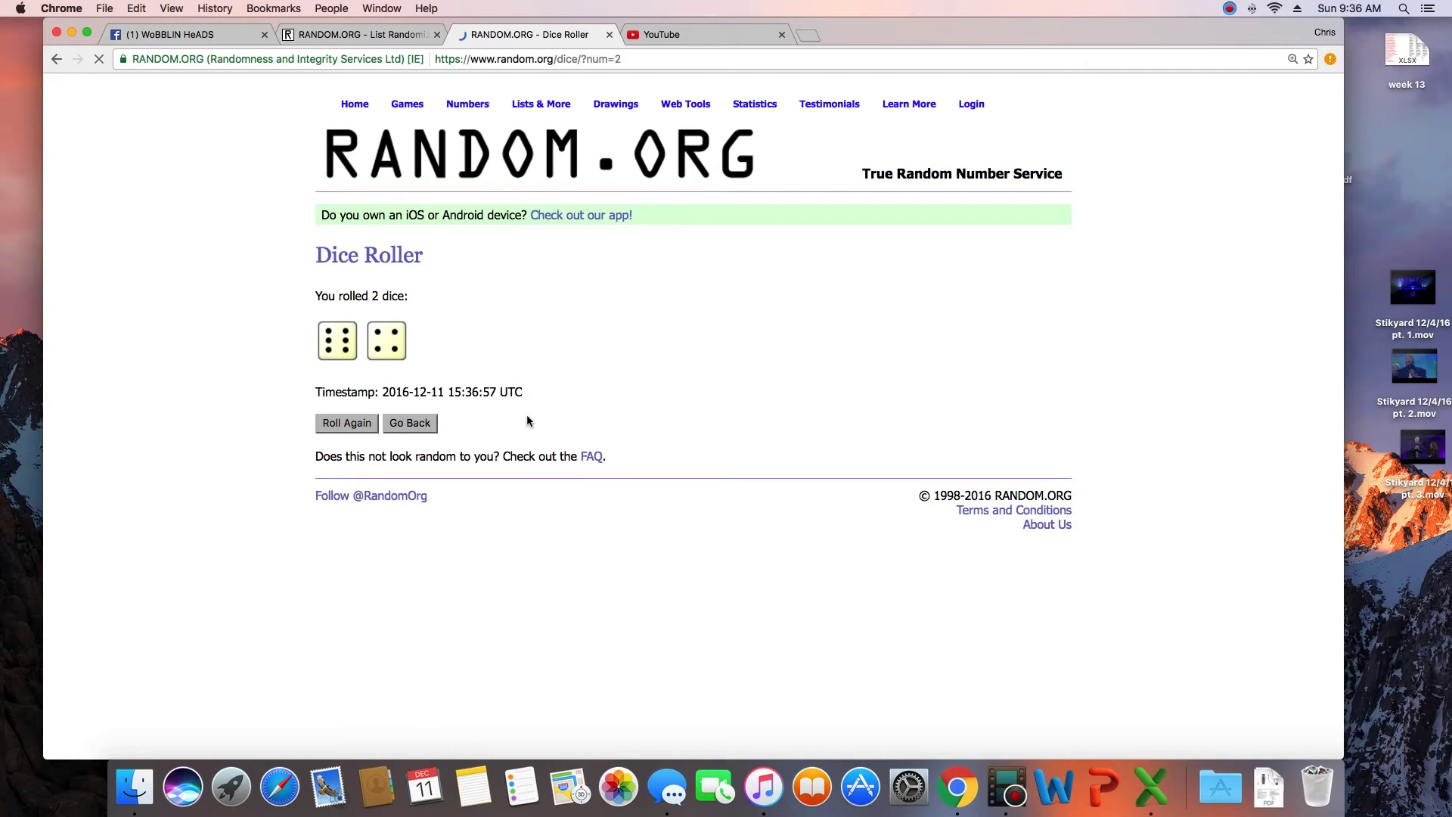
- Randomize the pasted raffle list, reshuffling until the counter shows 9 times
click(358, 34)
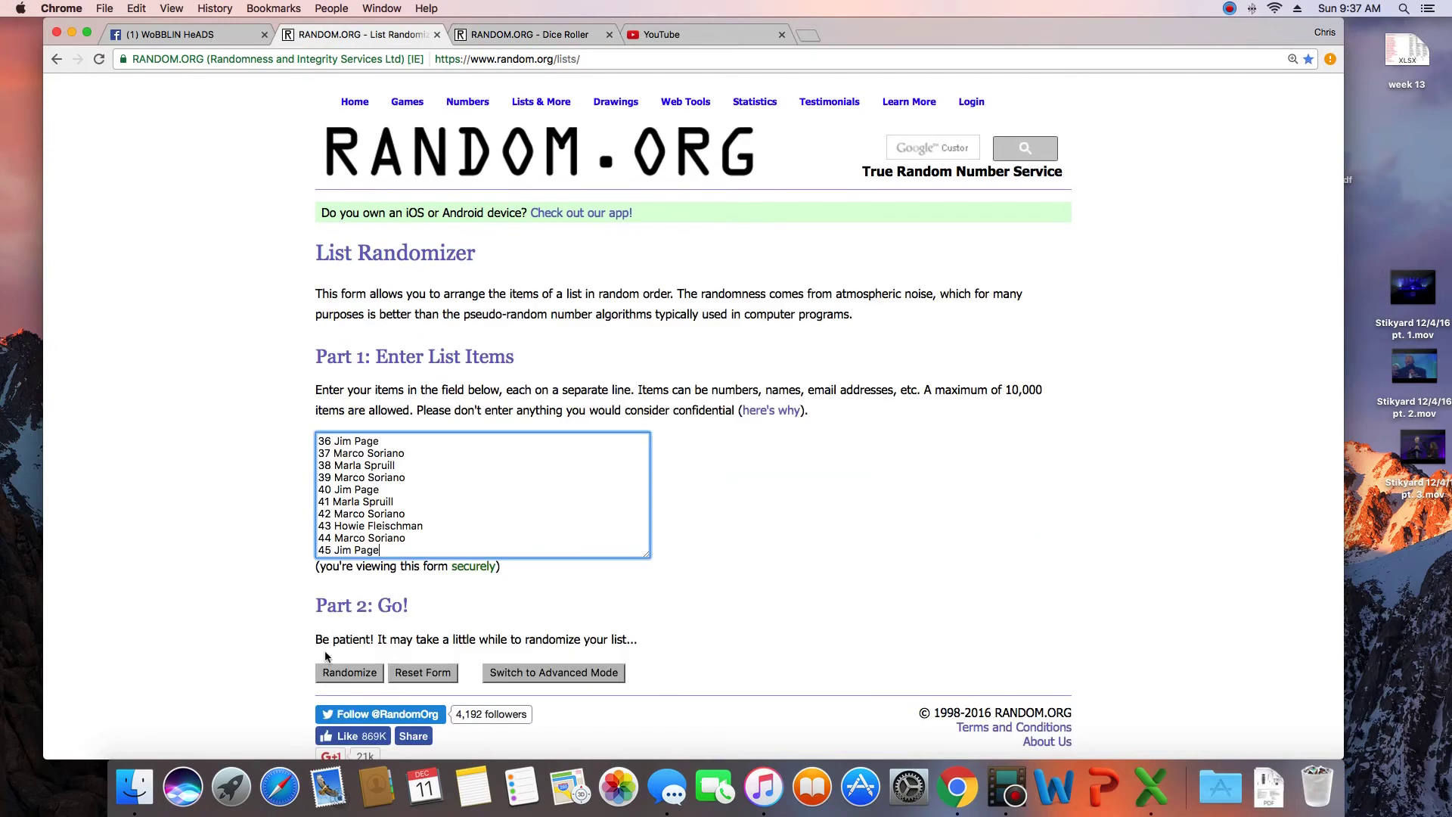
click(346, 673)
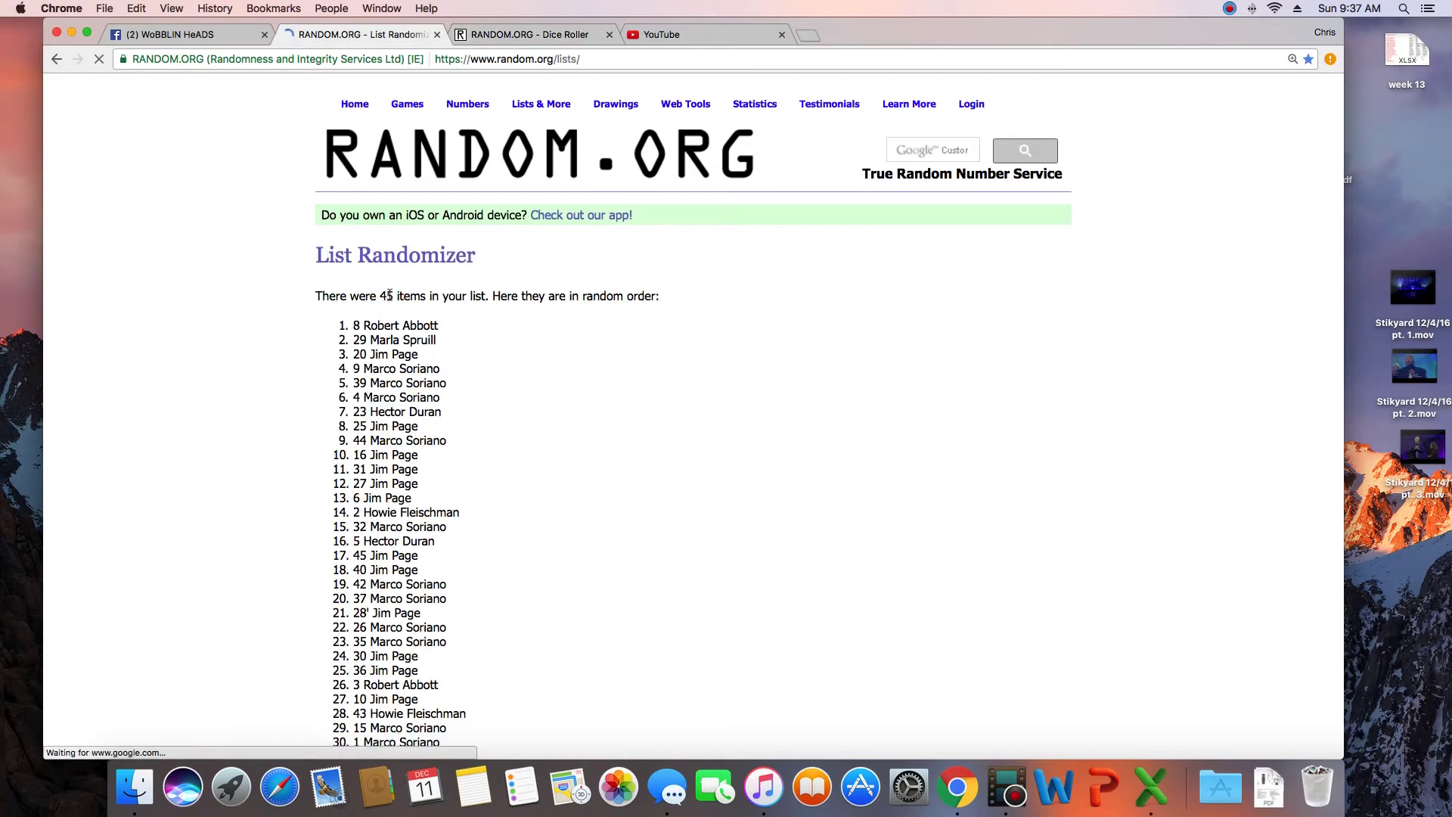
scroll(476, 433, down, 10)
click(339, 640)
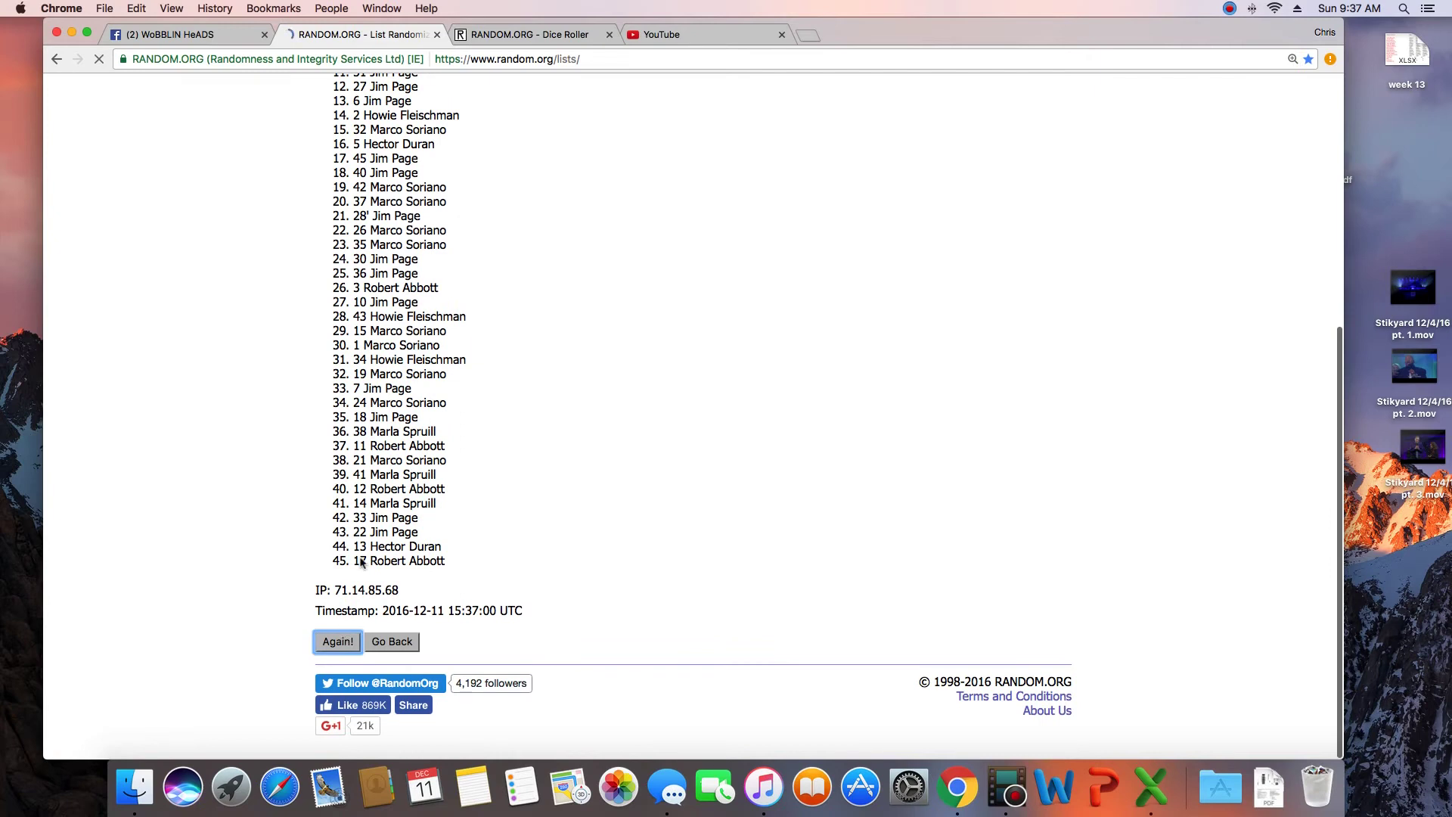
click(338, 641)
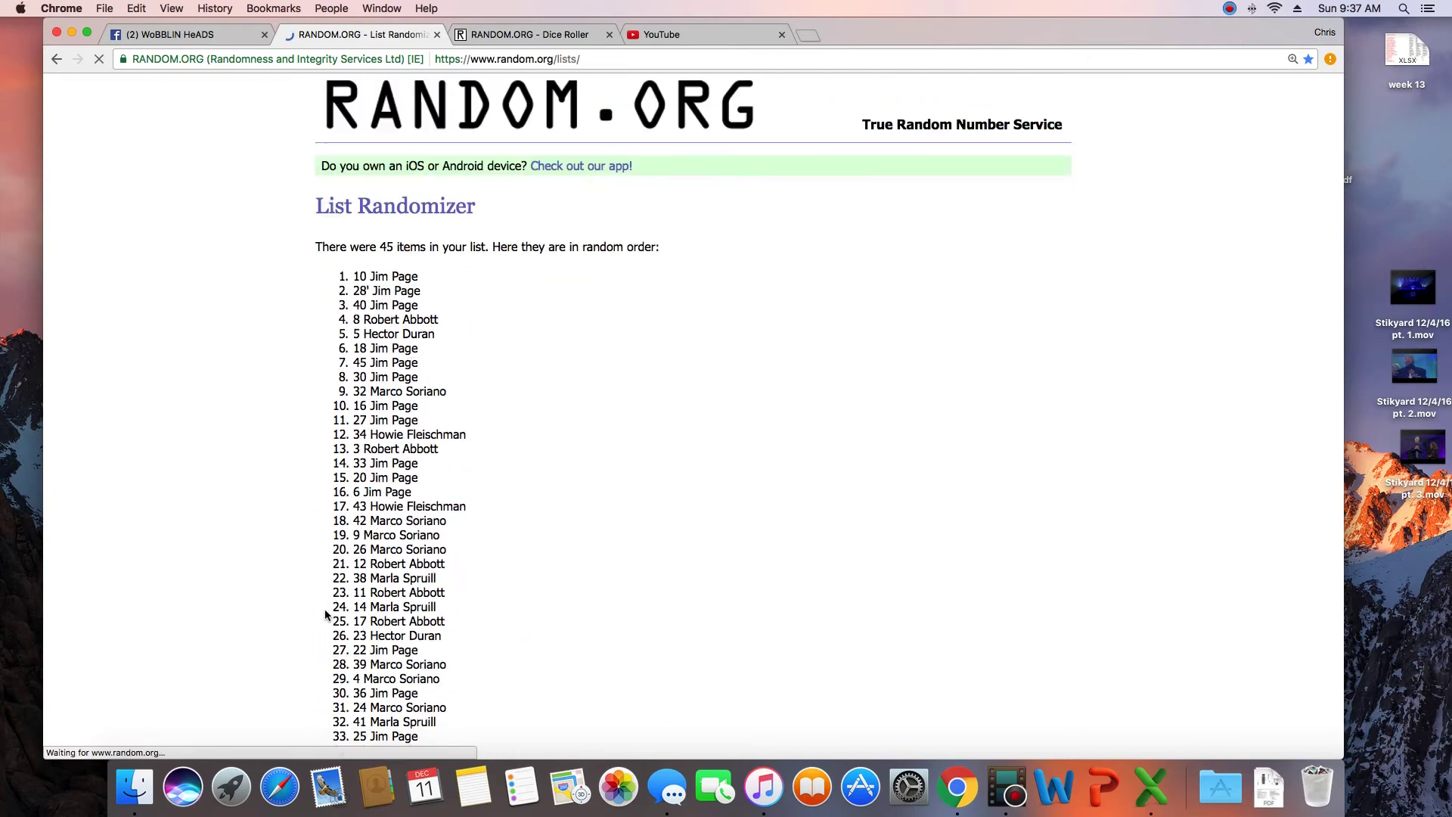
click(339, 641)
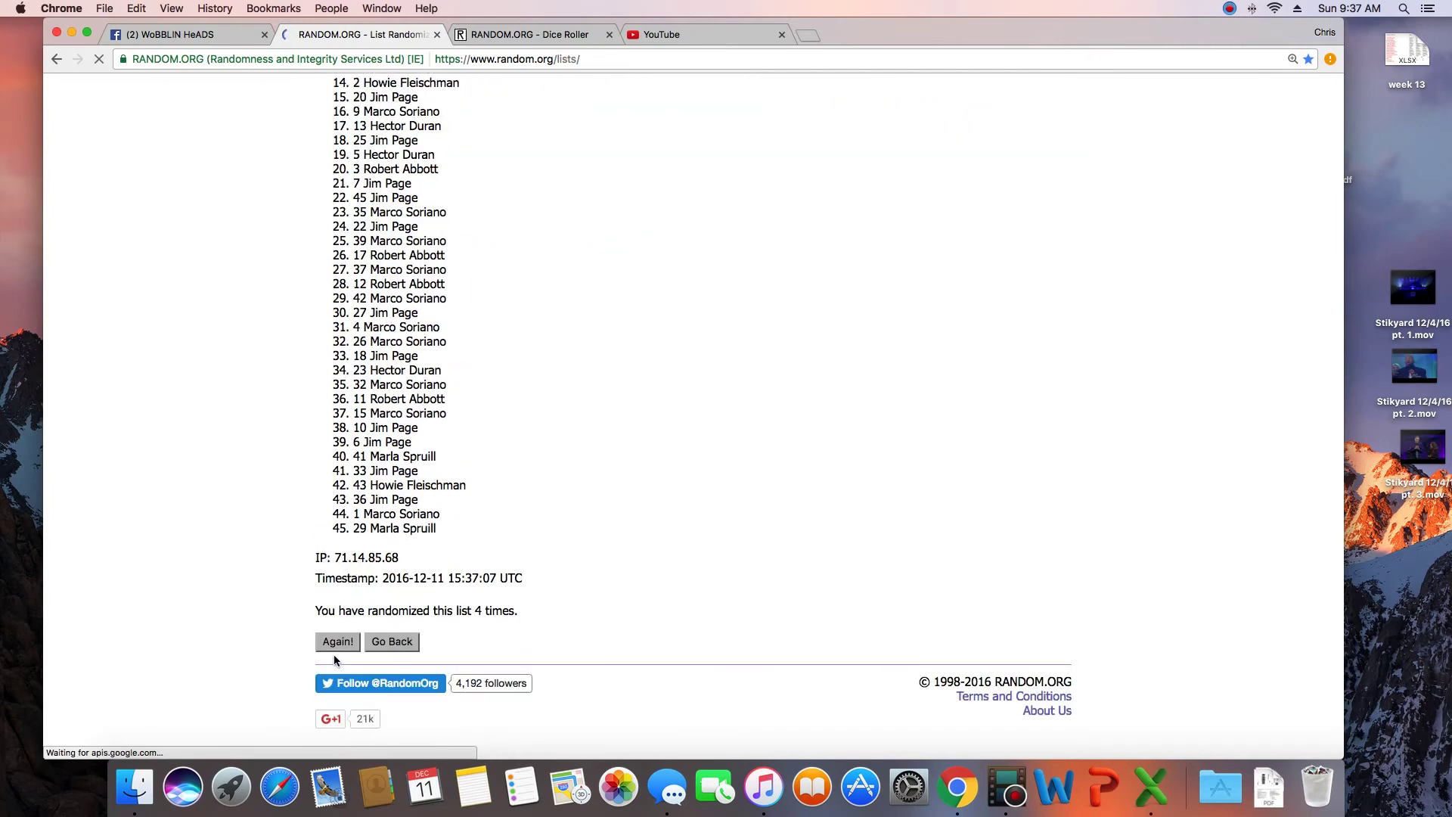
click(333, 655)
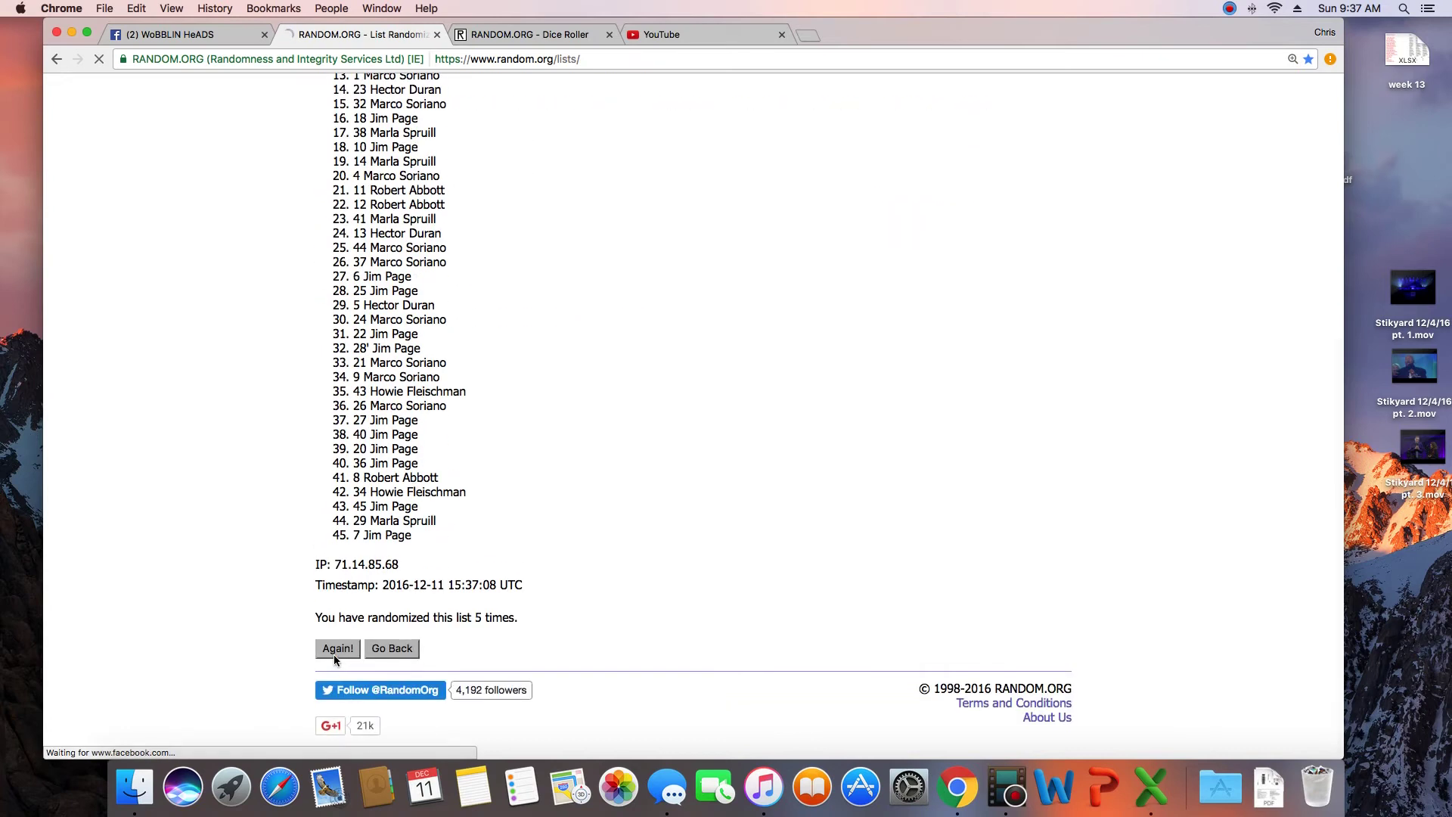
click(335, 655)
click(336, 642)
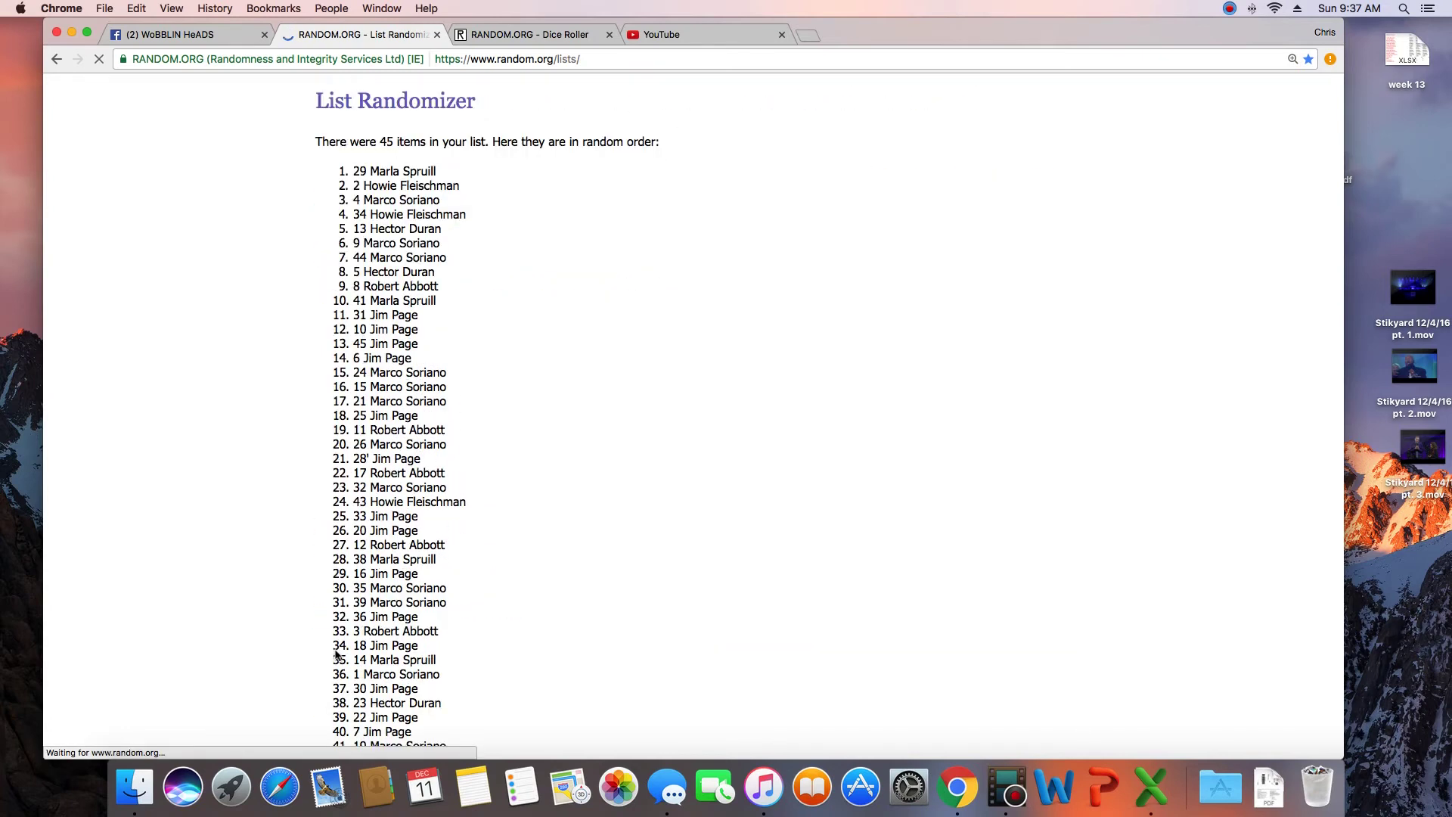
click(335, 647)
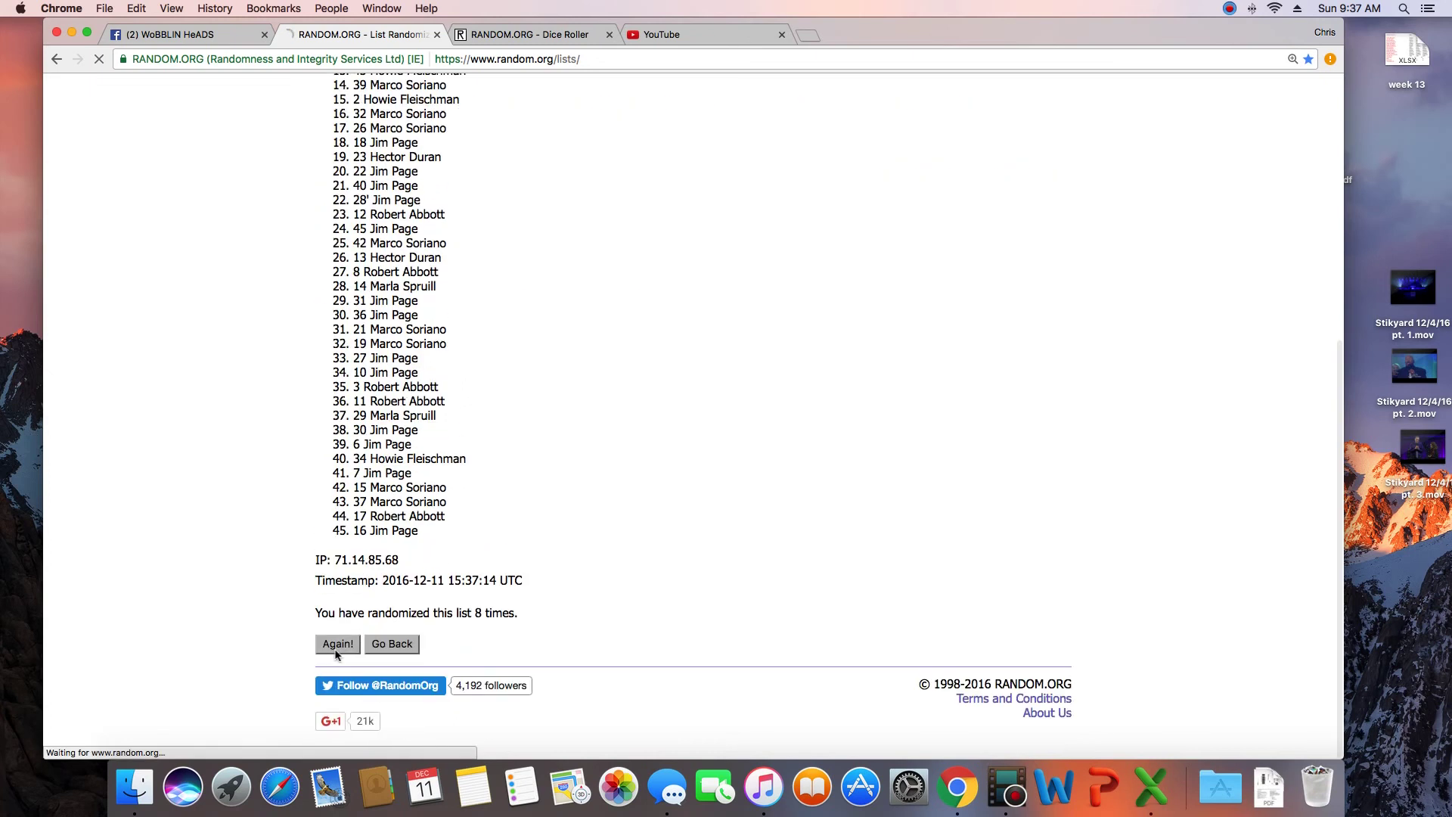
click(336, 648)
drag(433, 610, 517, 615)
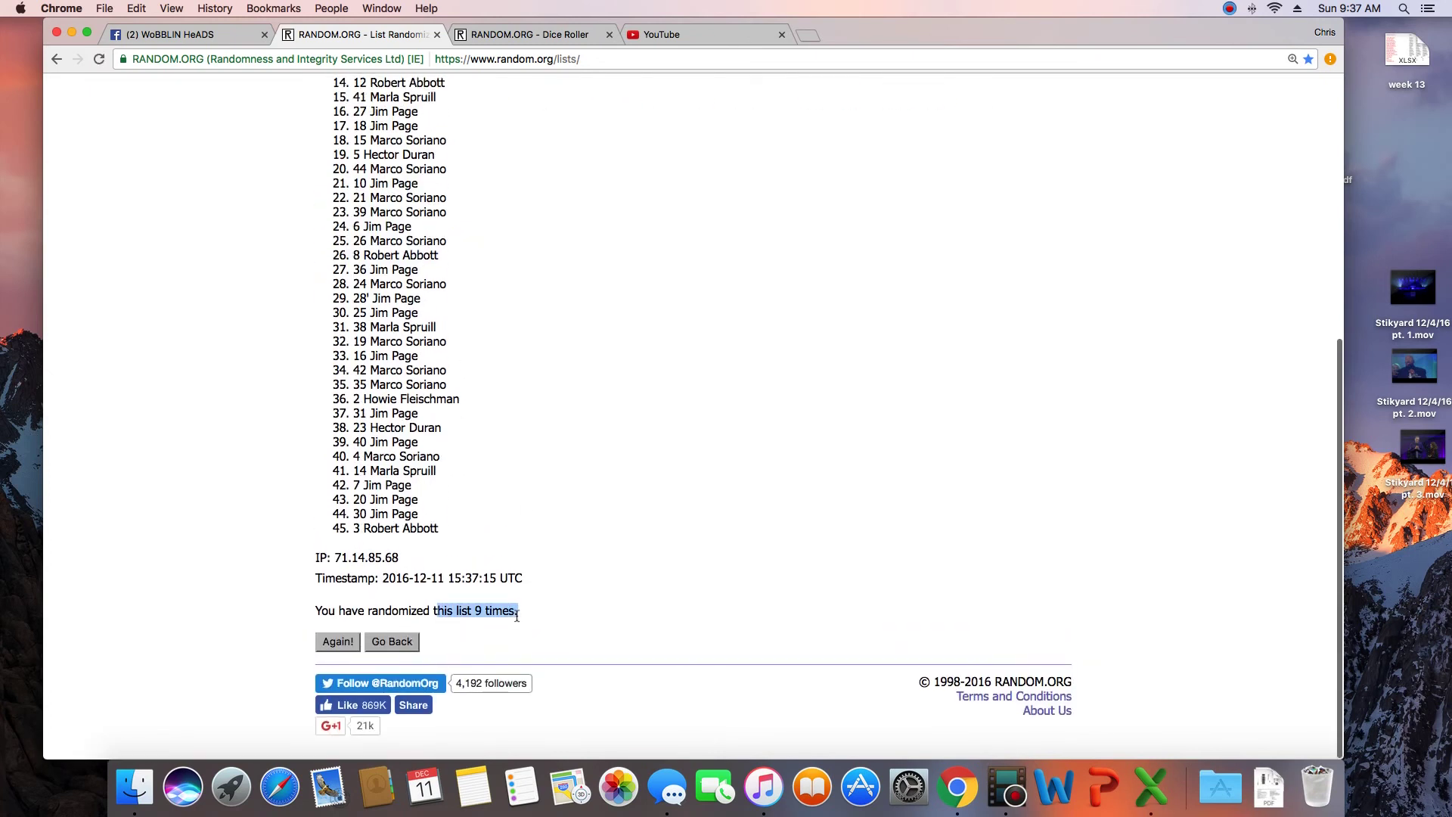
click(517, 35)
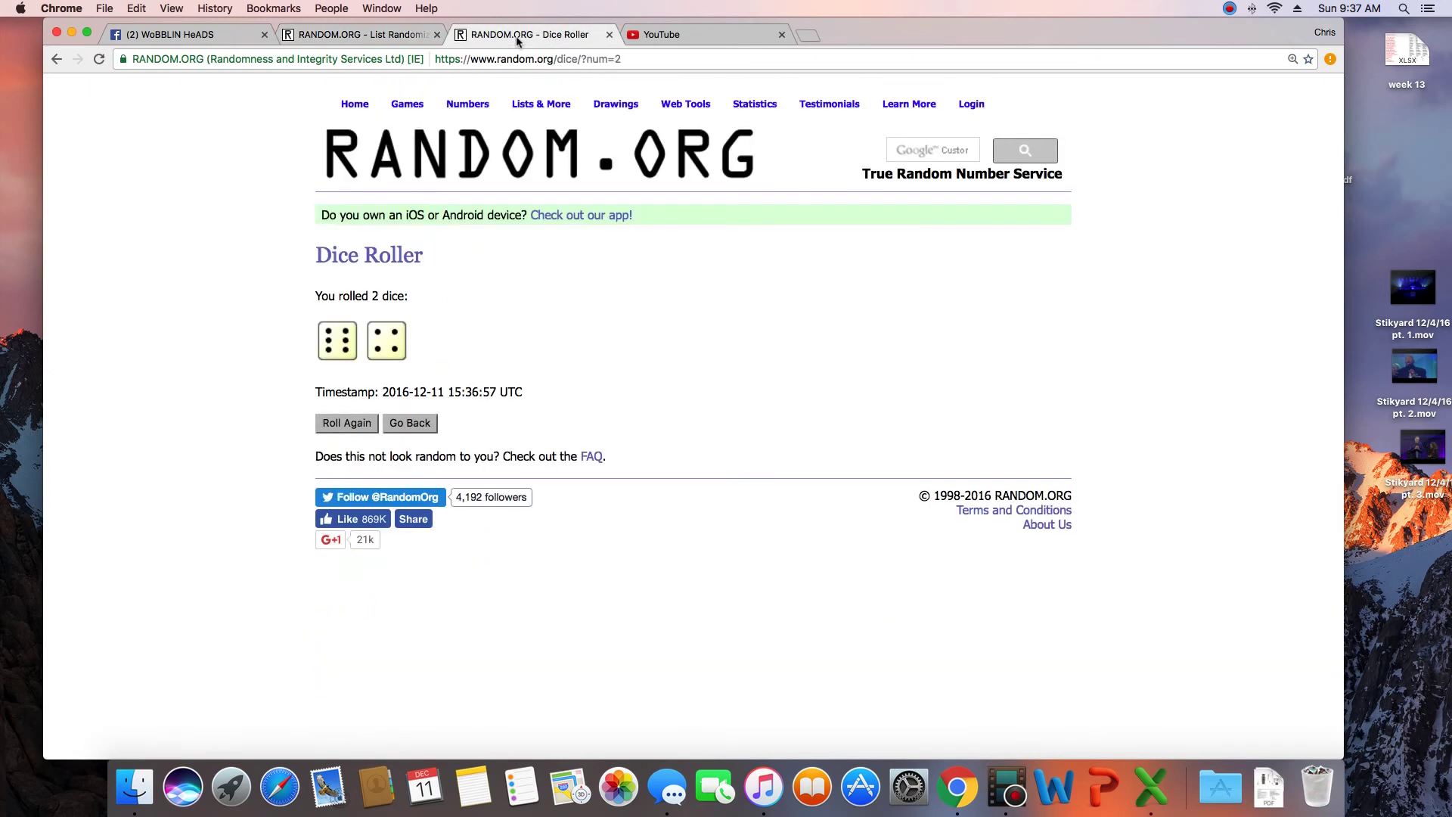
click(374, 36)
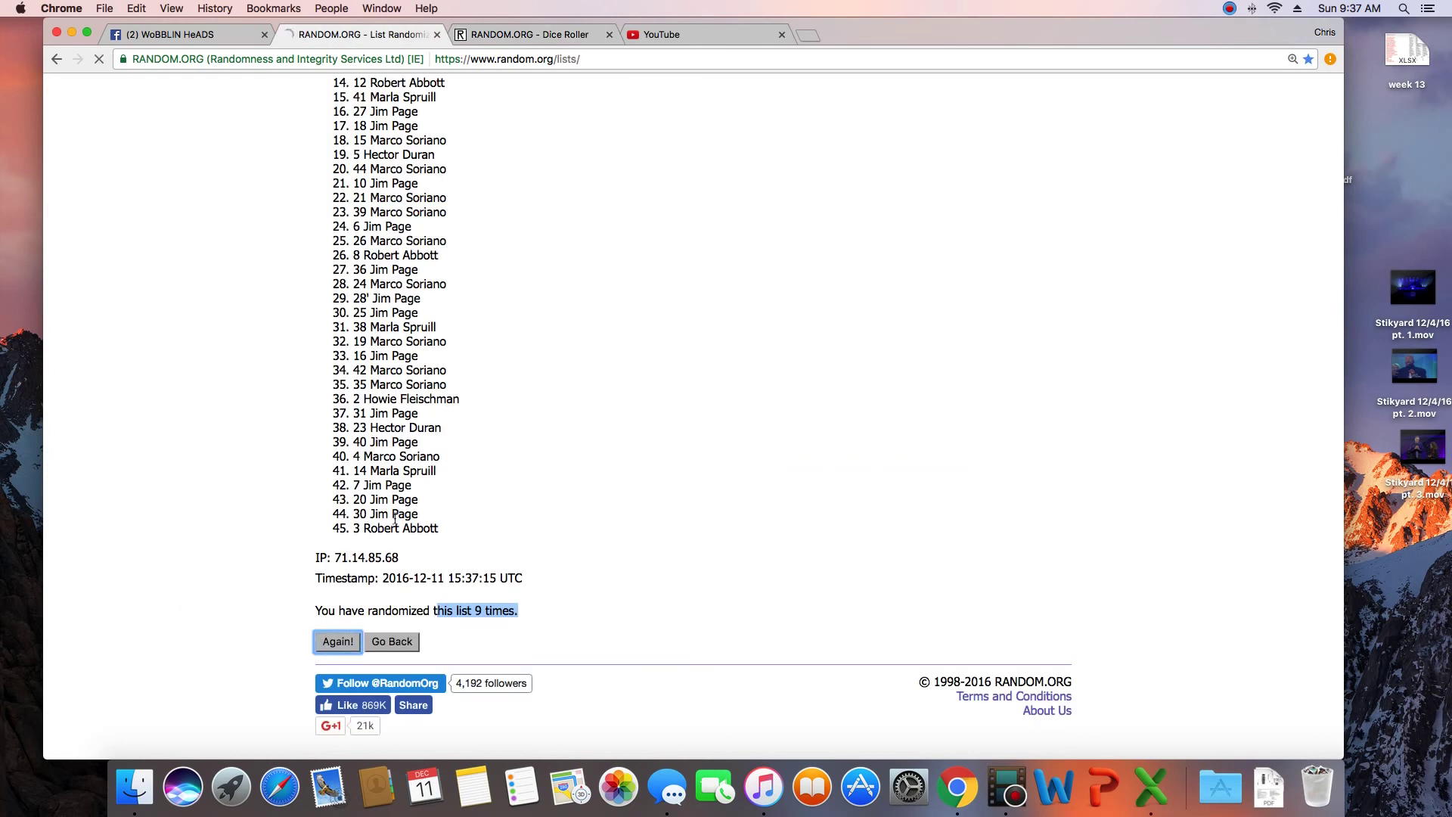
drag(352, 325, 445, 330)
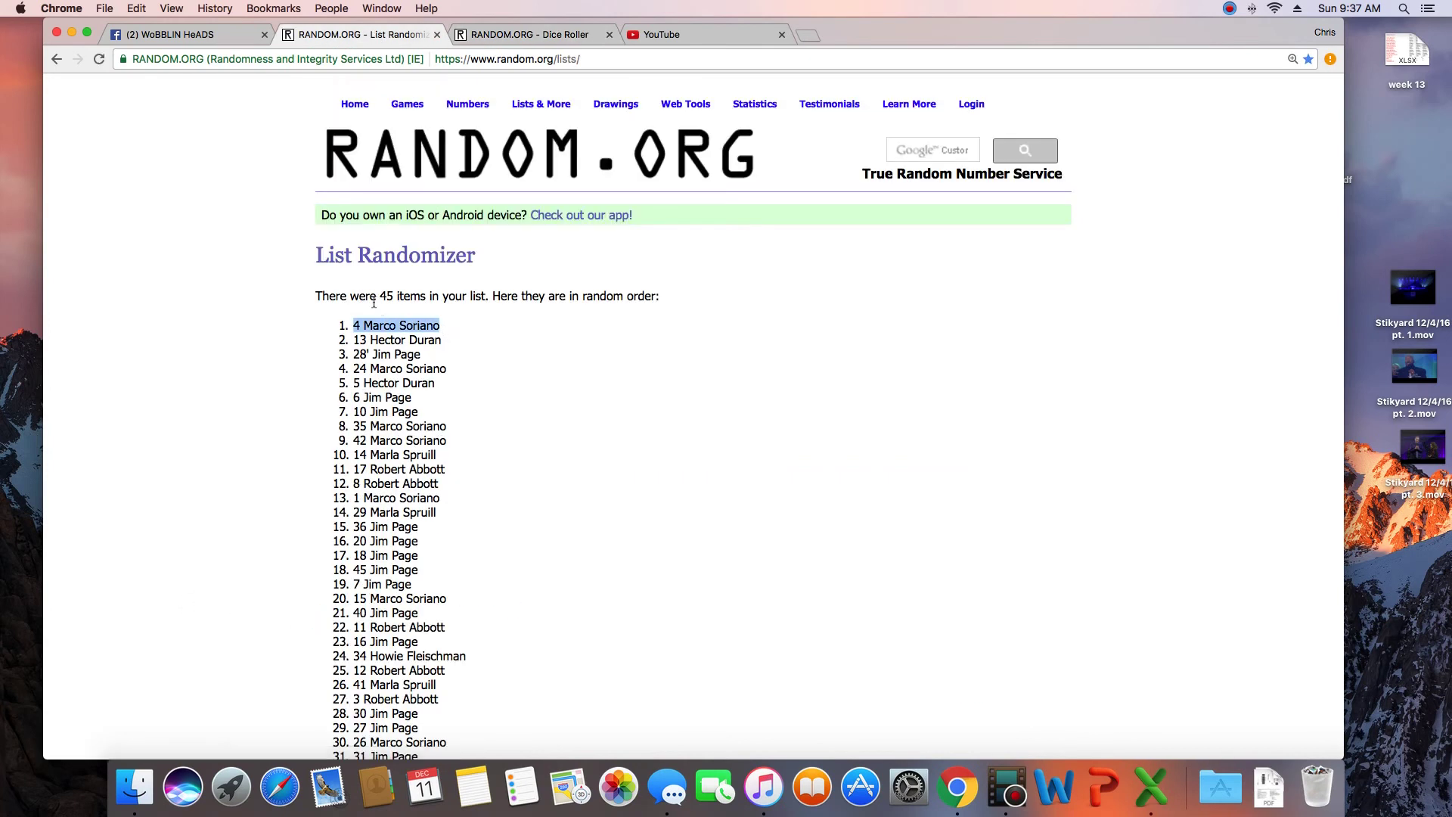
drag(378, 296, 659, 297)
scroll(522, 454, down, 10)
drag(455, 598, 523, 598)
scroll(513, 495, up, 3)
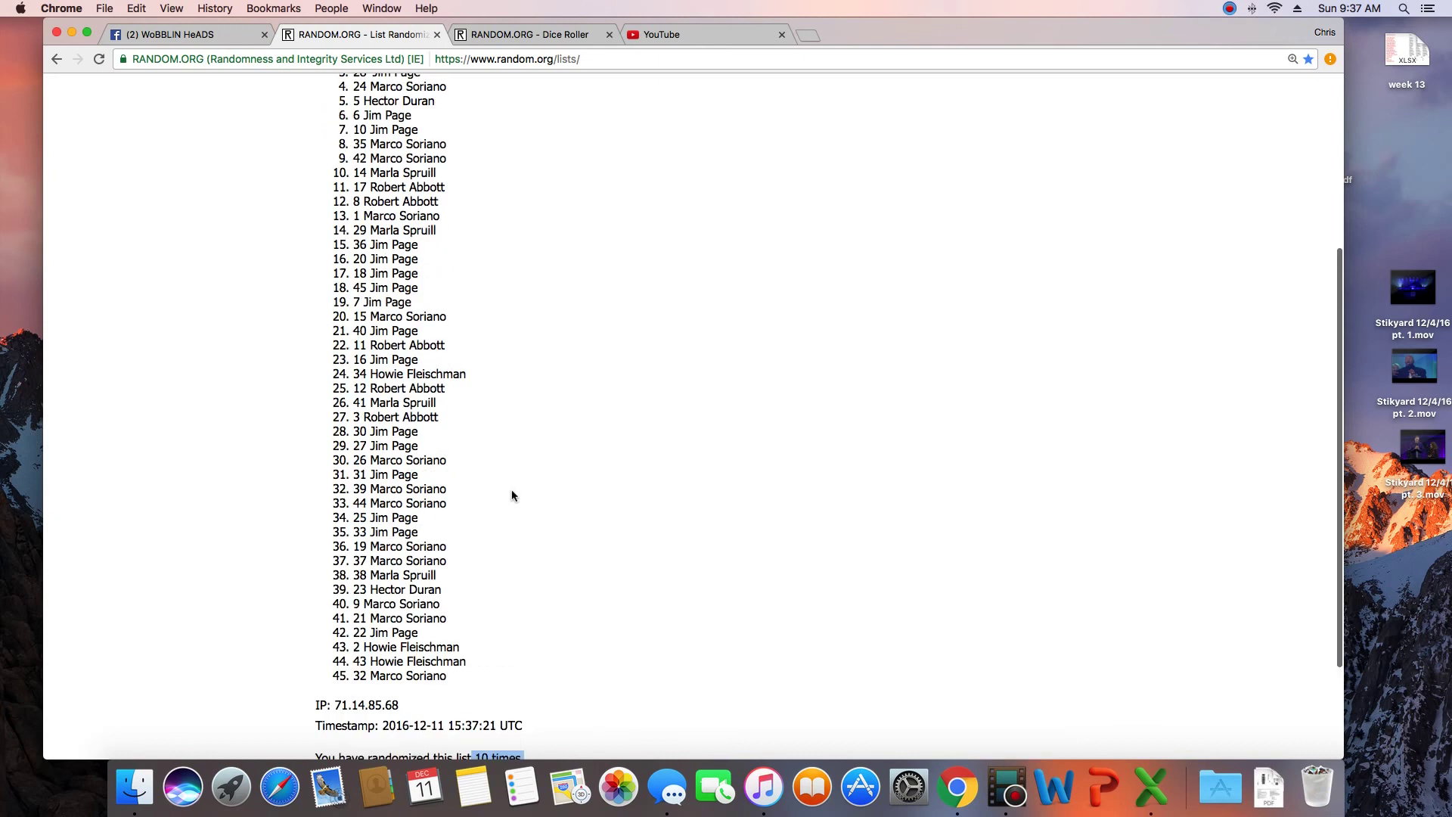
scroll(513, 494, up, 8)
- Post a 'Done' comment on the Facebook raffle post
click(170, 34)
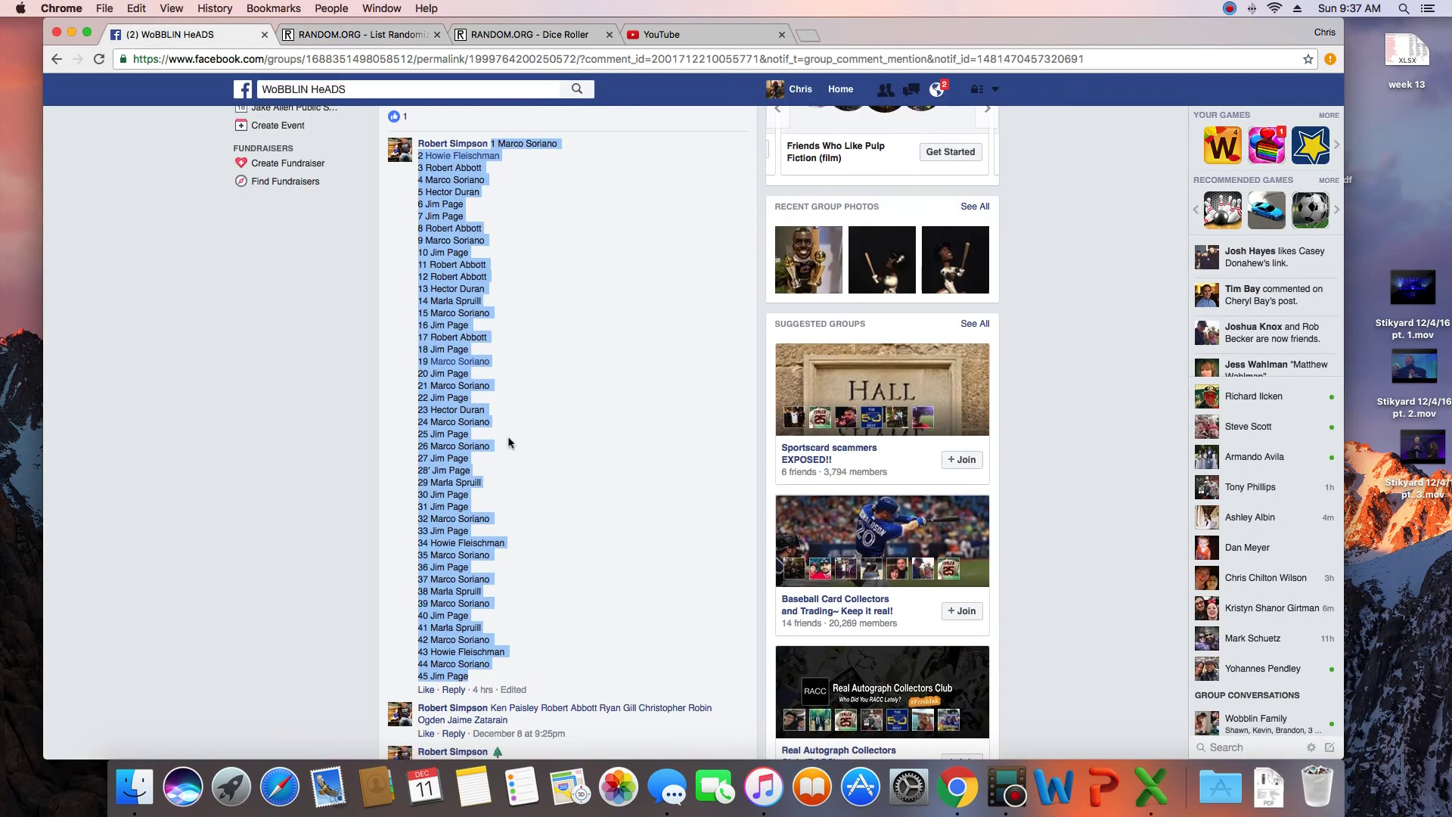
scroll(507, 436, down, 10)
scroll(511, 567, down, 5)
scroll(514, 681, down, 3)
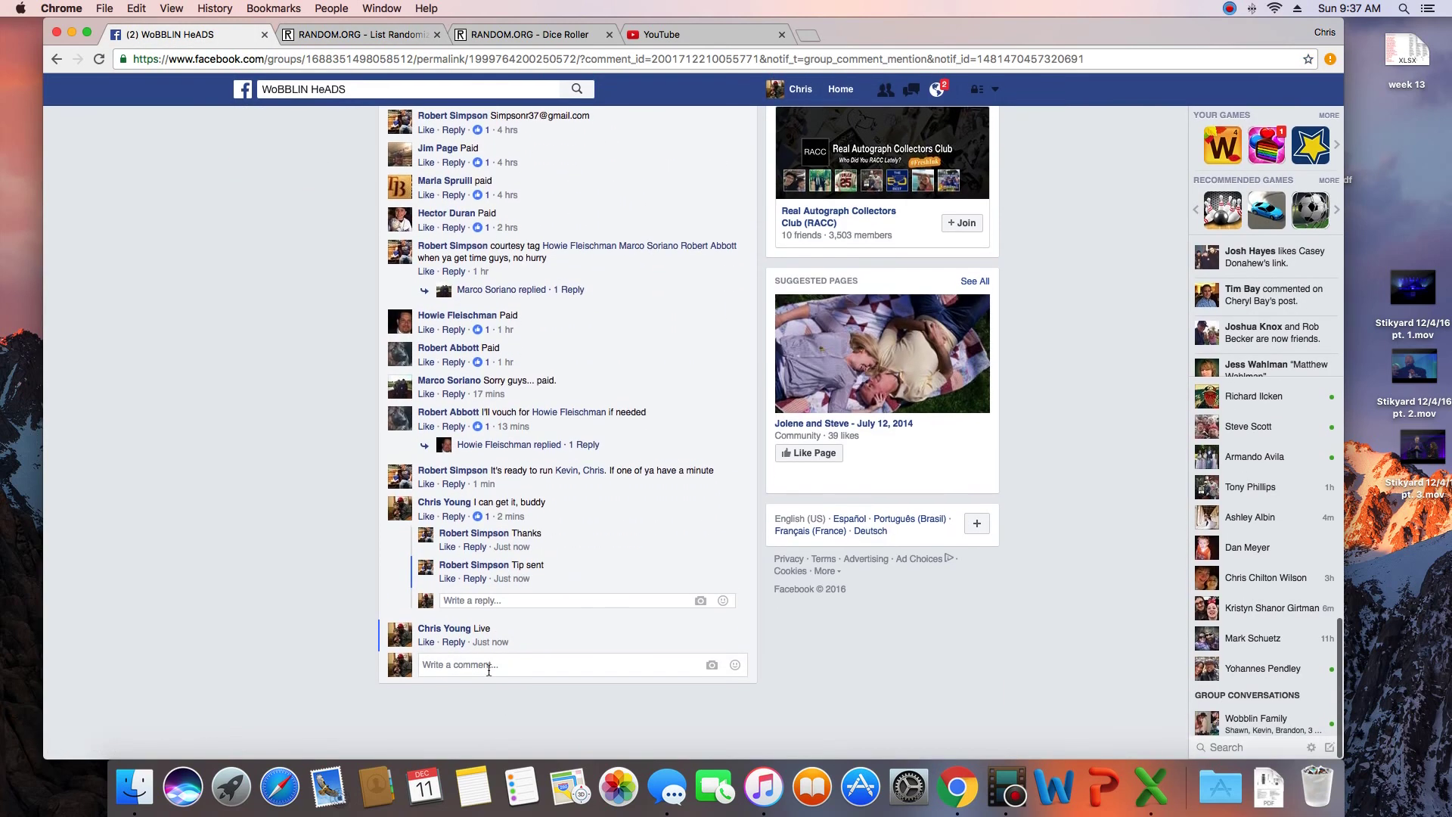
text(Done)
key(Return)
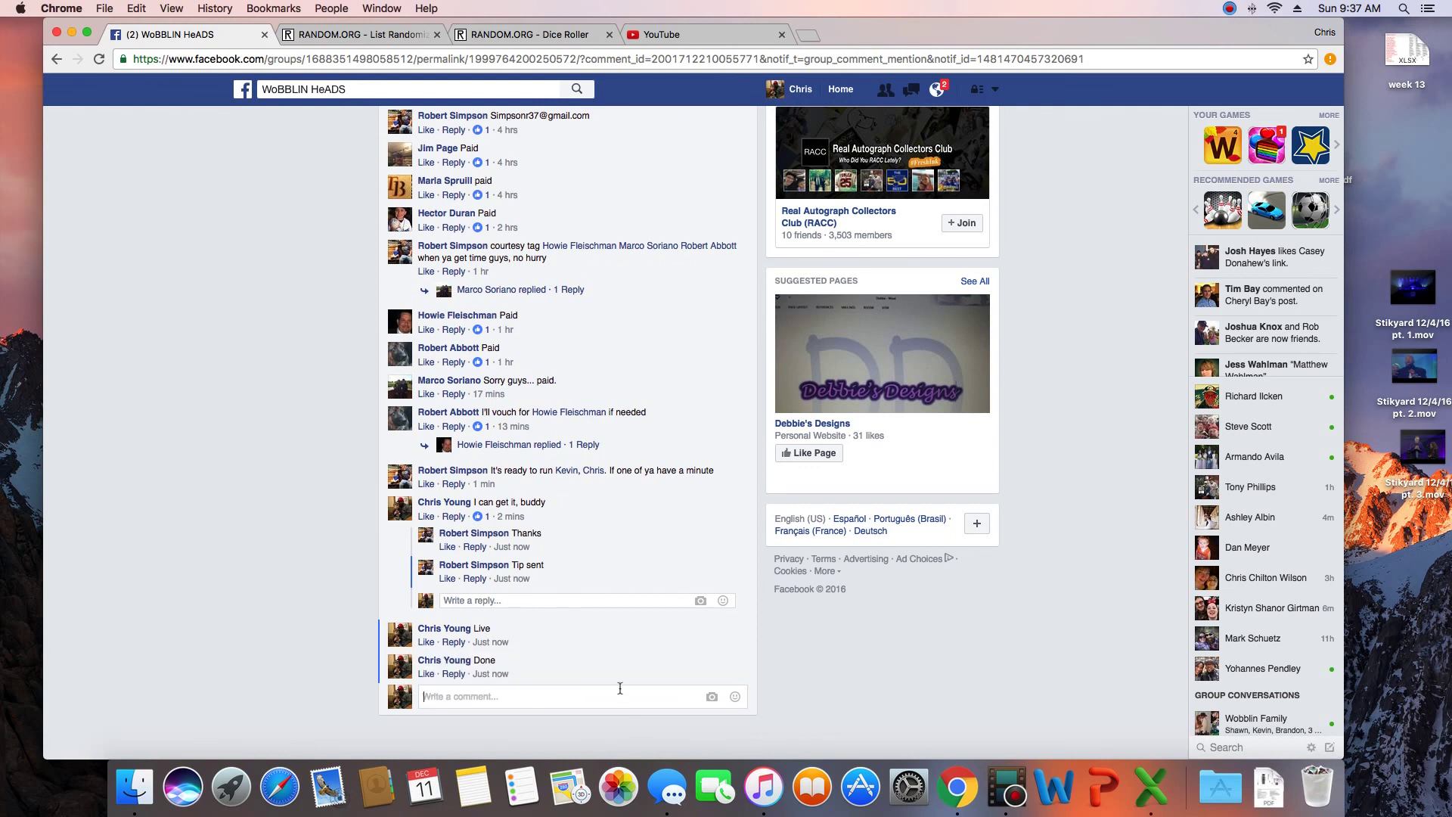